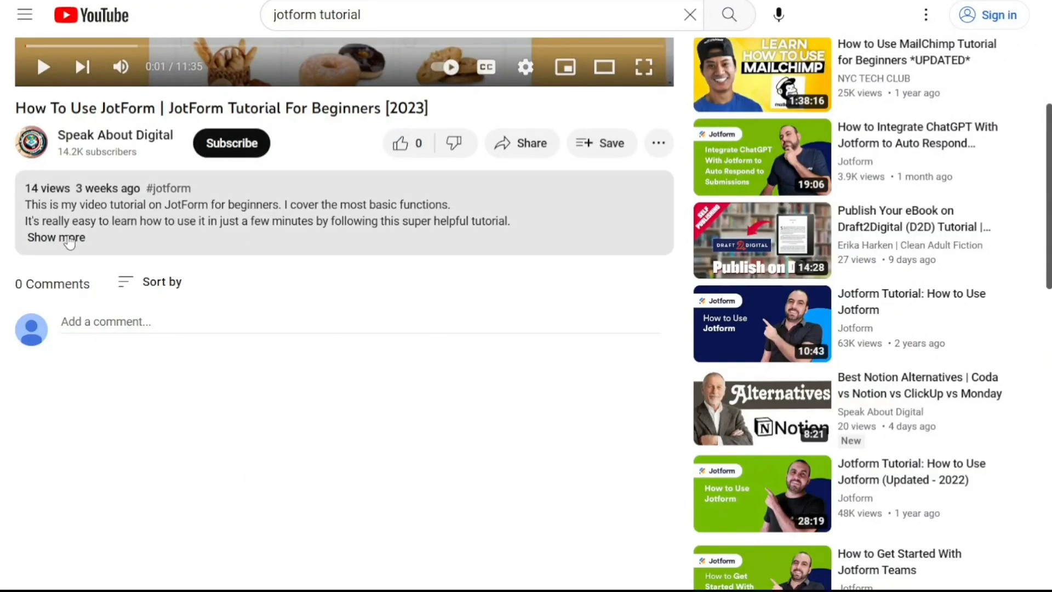
pyautogui.click(69, 242)
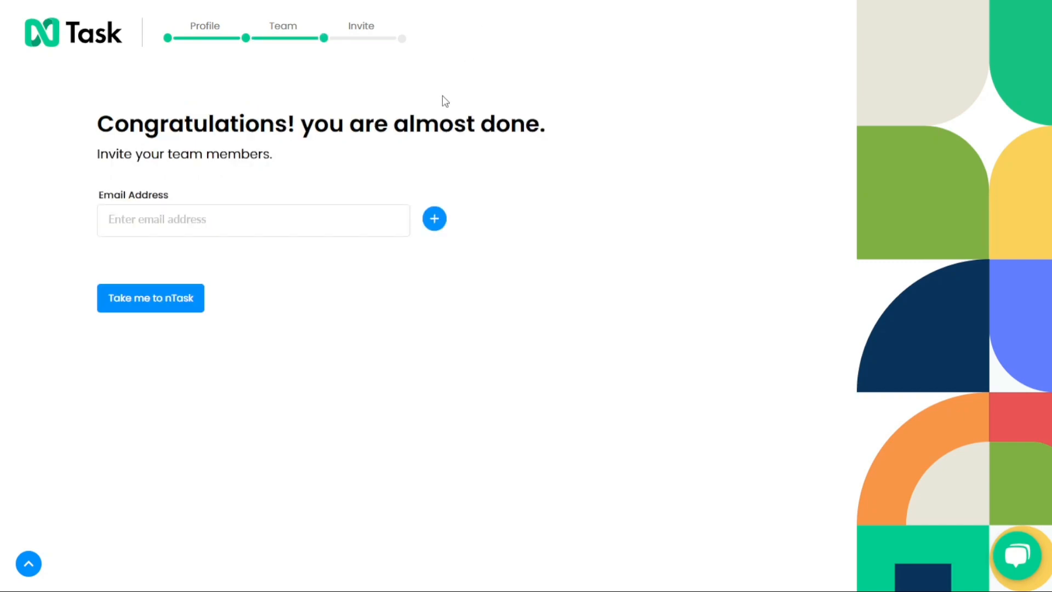
pyautogui.click(434, 220)
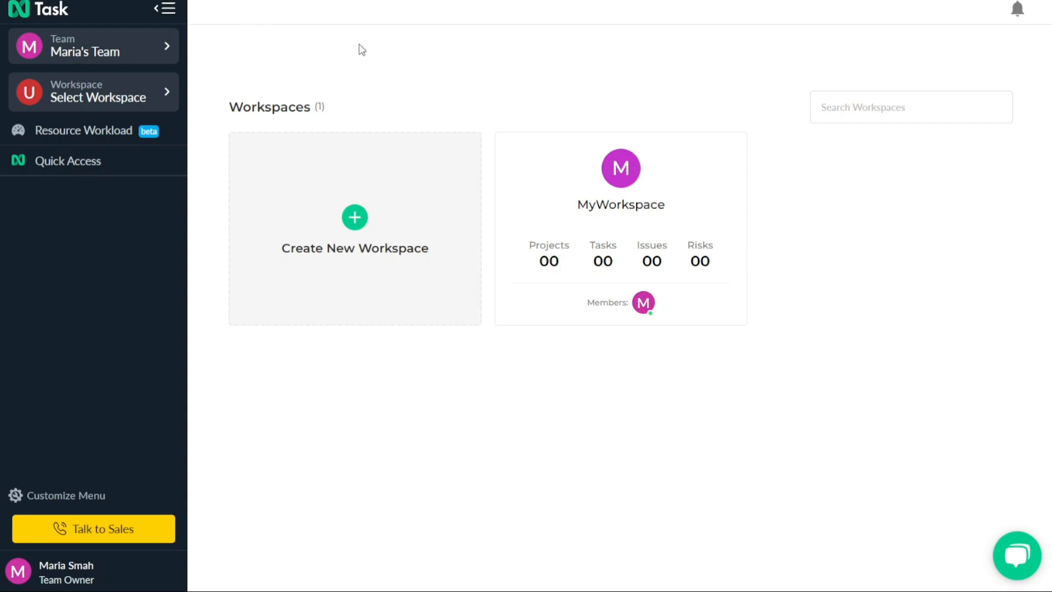
# - View the team options and the workspace list, and open MyWorkspace
pyautogui.click(132, 57)
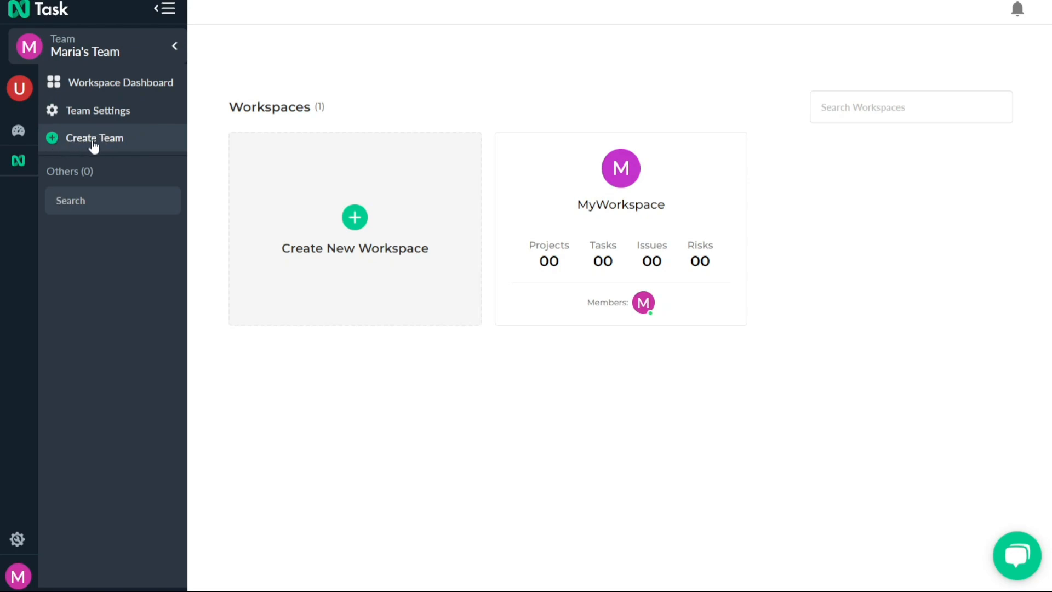
pyautogui.click(27, 94)
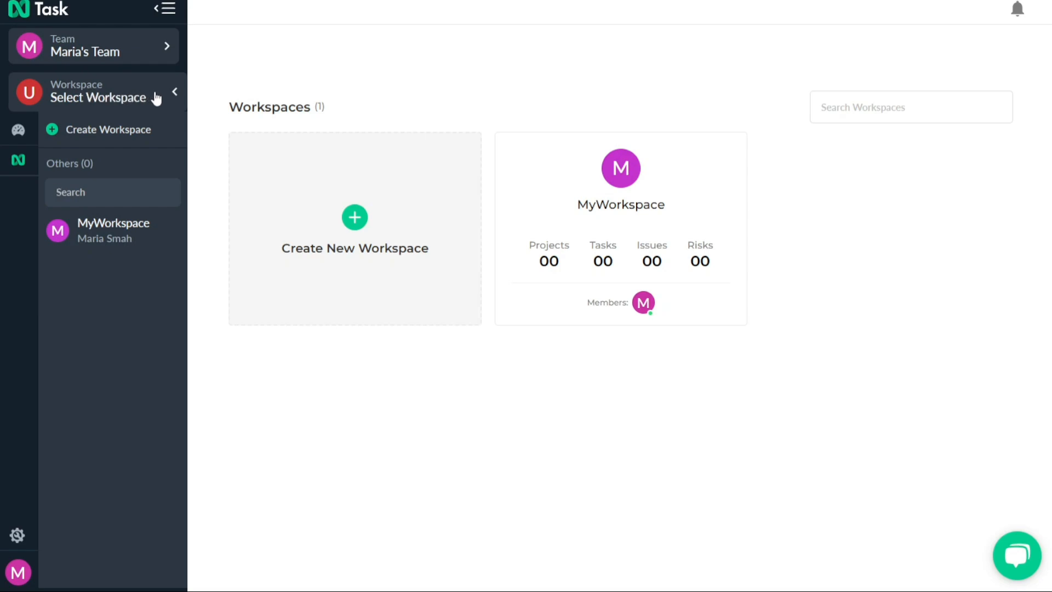
pyautogui.click(122, 233)
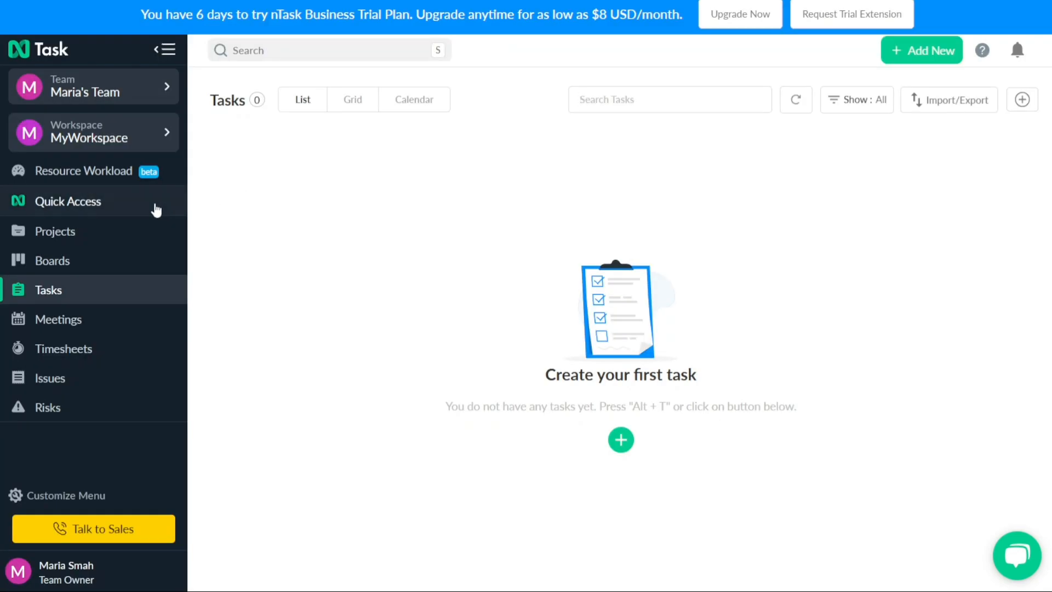
# - Examine the Quick Access filters and favorites, the collapsible sidebar and the options of the current workspace
pyautogui.click(113, 206)
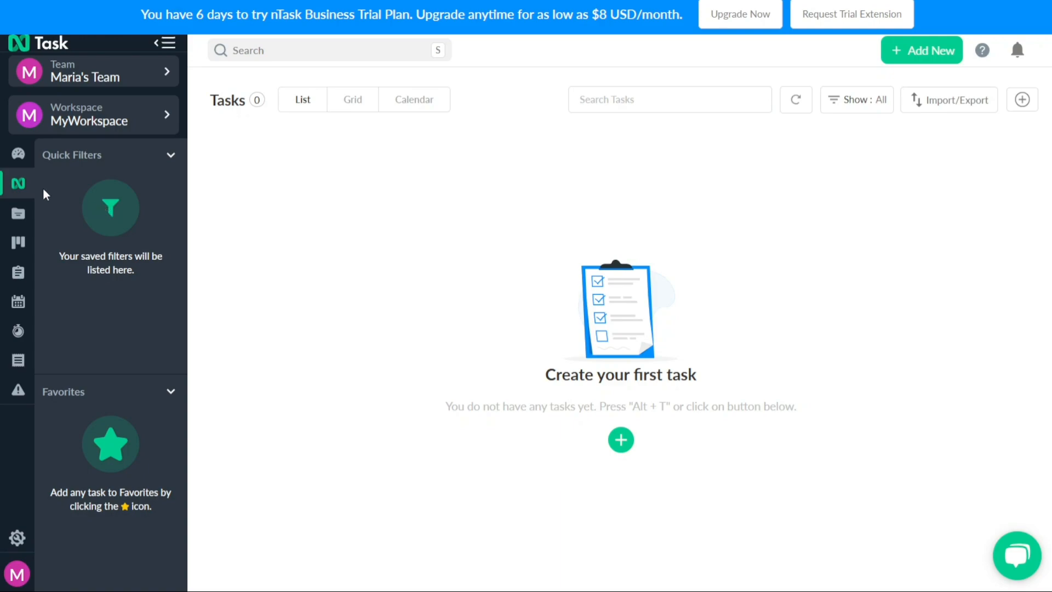
pyautogui.click(18, 185)
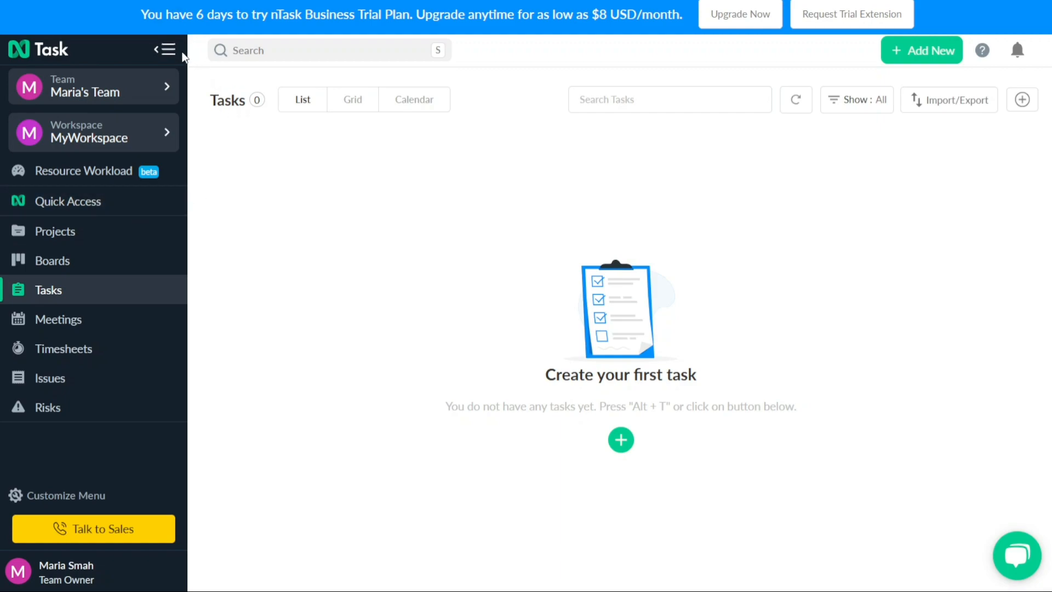
pyautogui.click(159, 53)
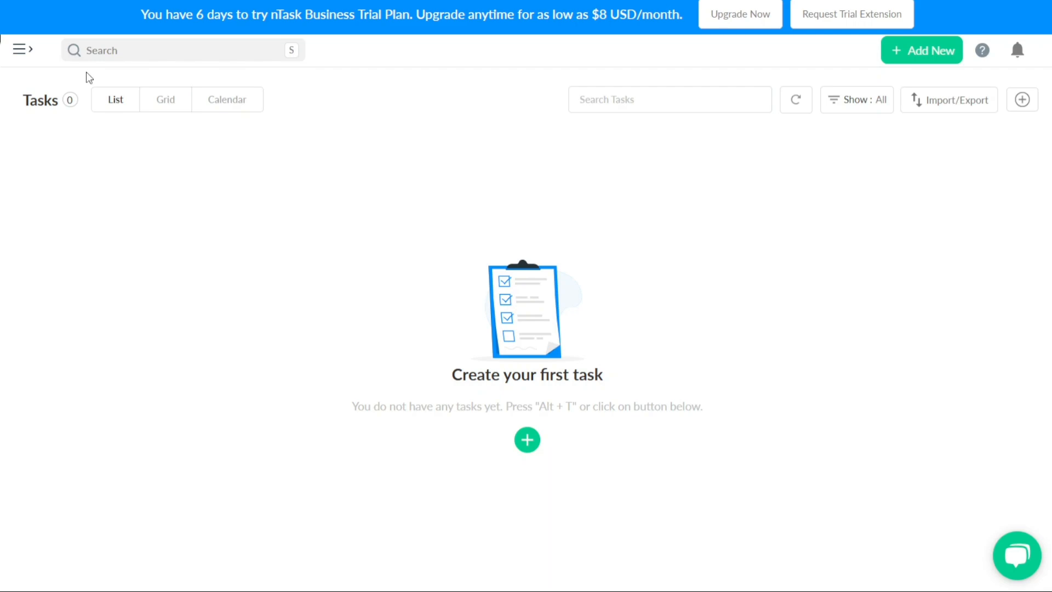
pyautogui.click(29, 59)
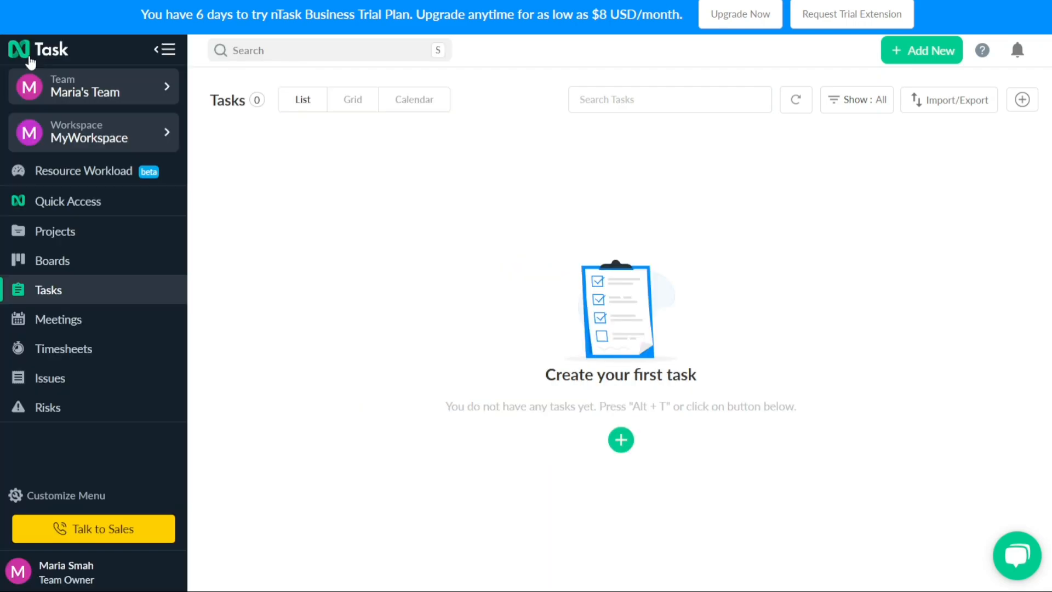
pyautogui.click(100, 130)
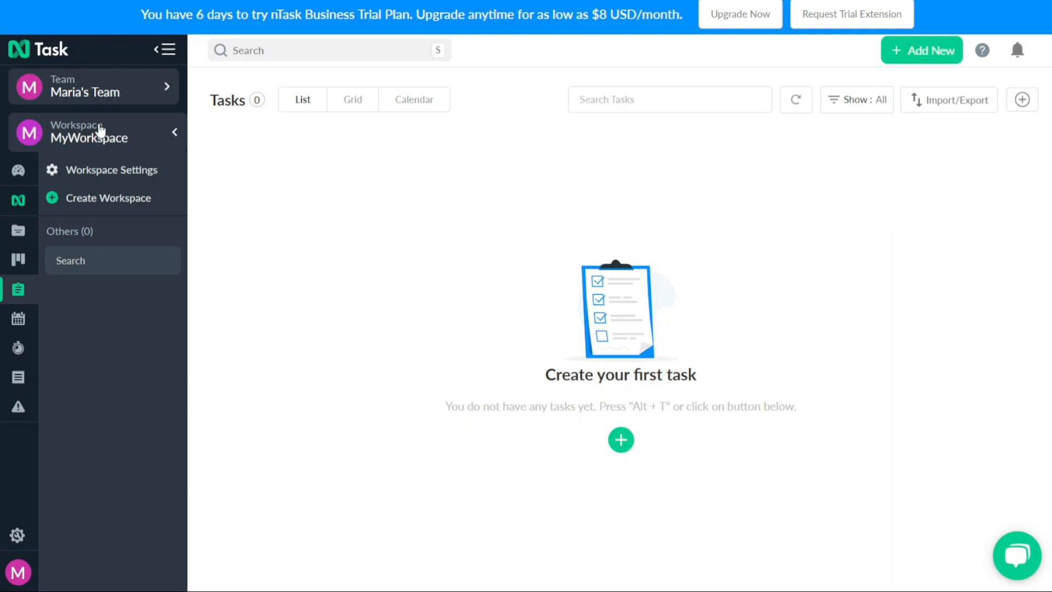
pyautogui.click(99, 130)
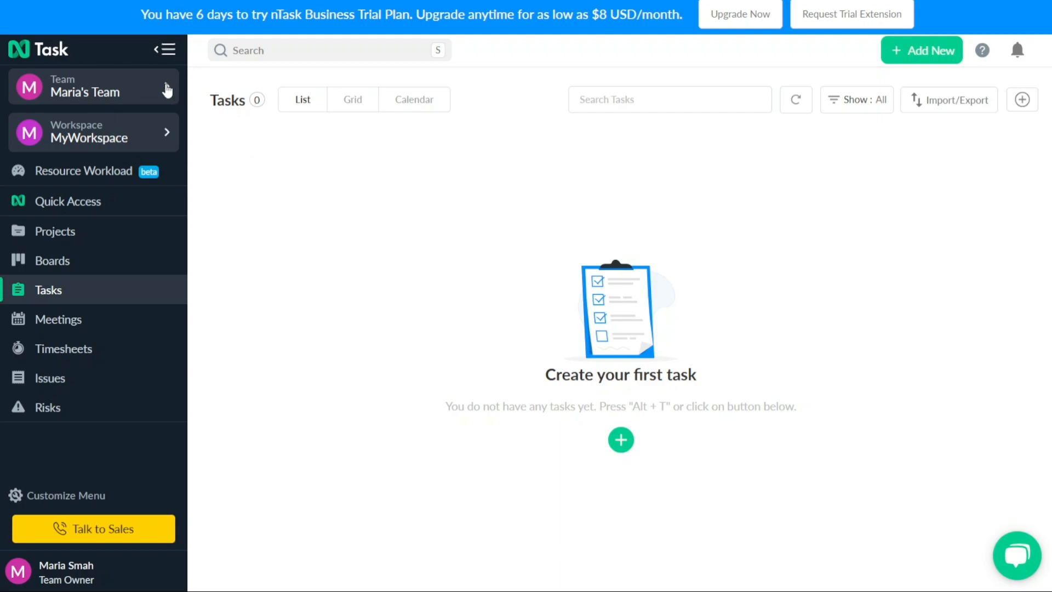
# - Create a workspace named "Demo" from the team's workspace dashboard and open it
pyautogui.click(146, 86)
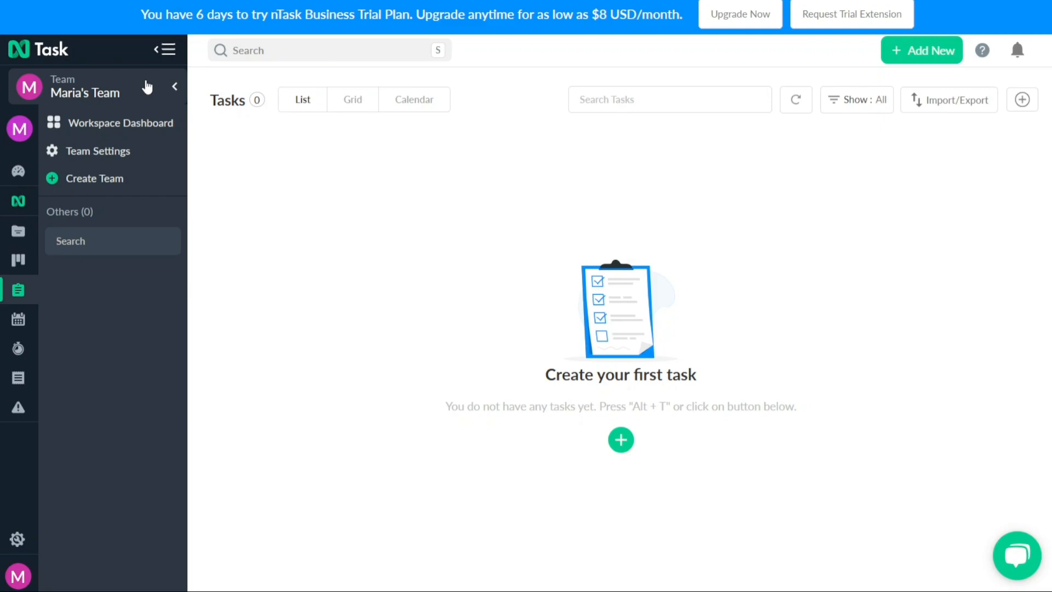
pyautogui.click(130, 125)
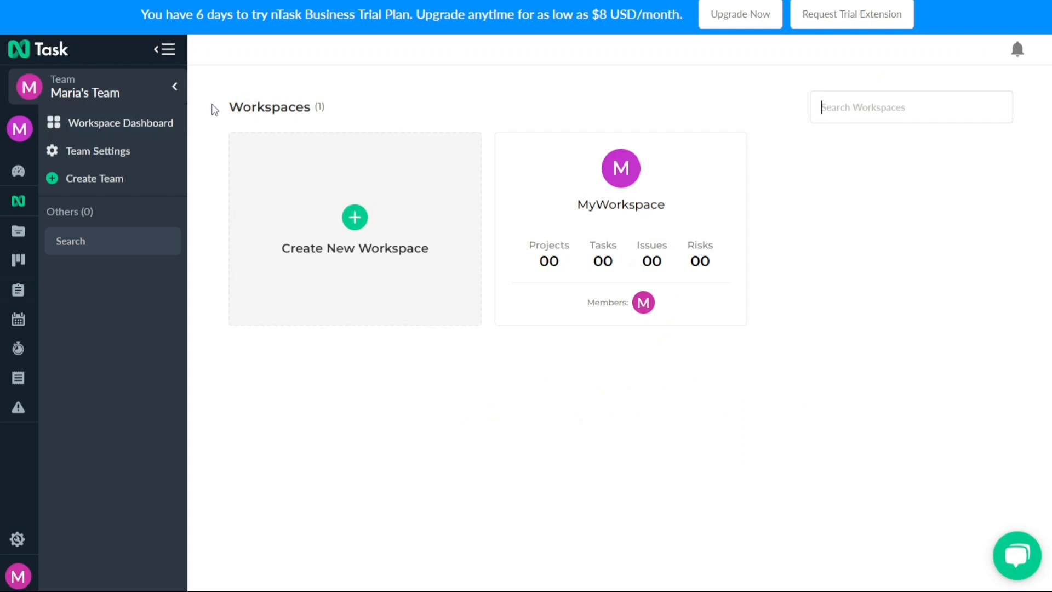
pyautogui.click(354, 220)
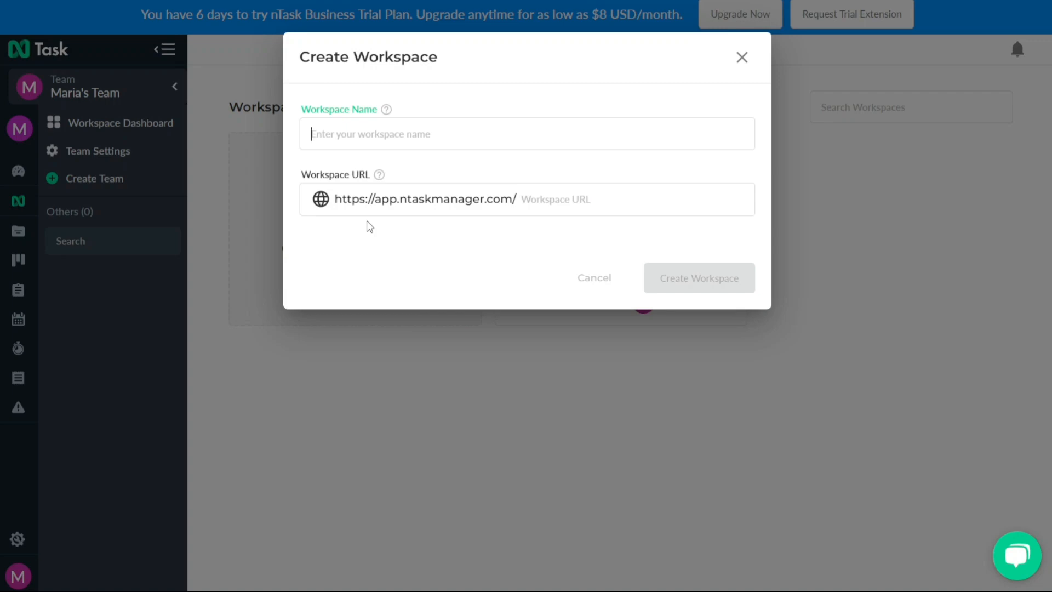
pyautogui.write('D')
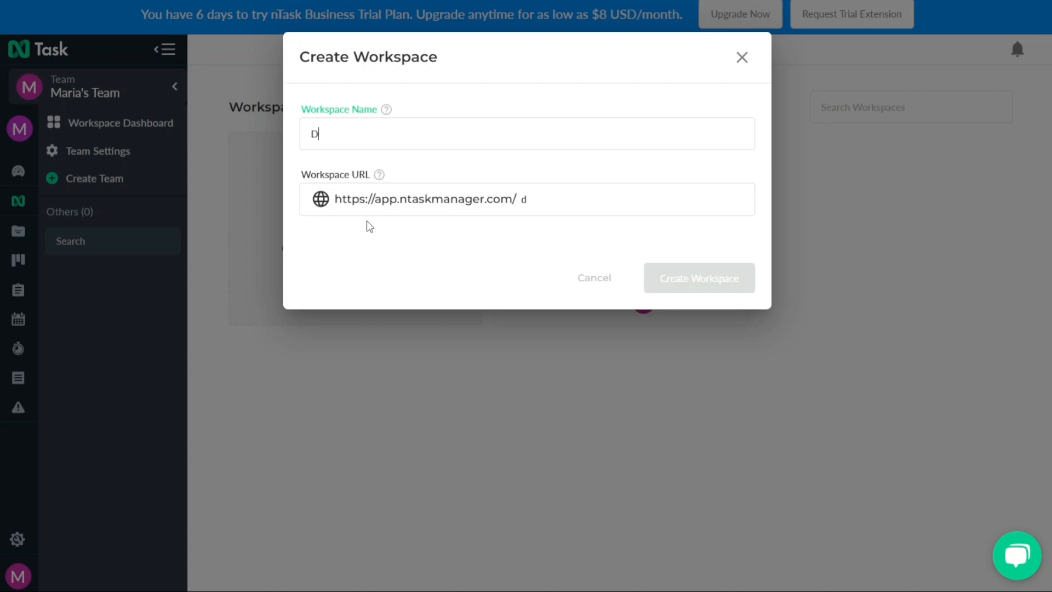
pyautogui.write('emo')
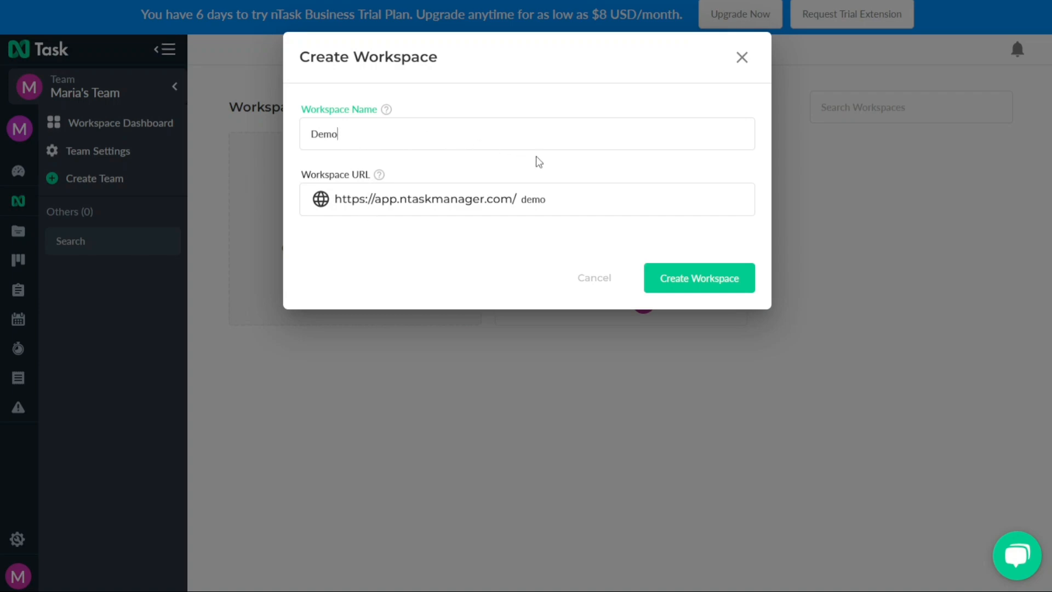
pyautogui.click(694, 280)
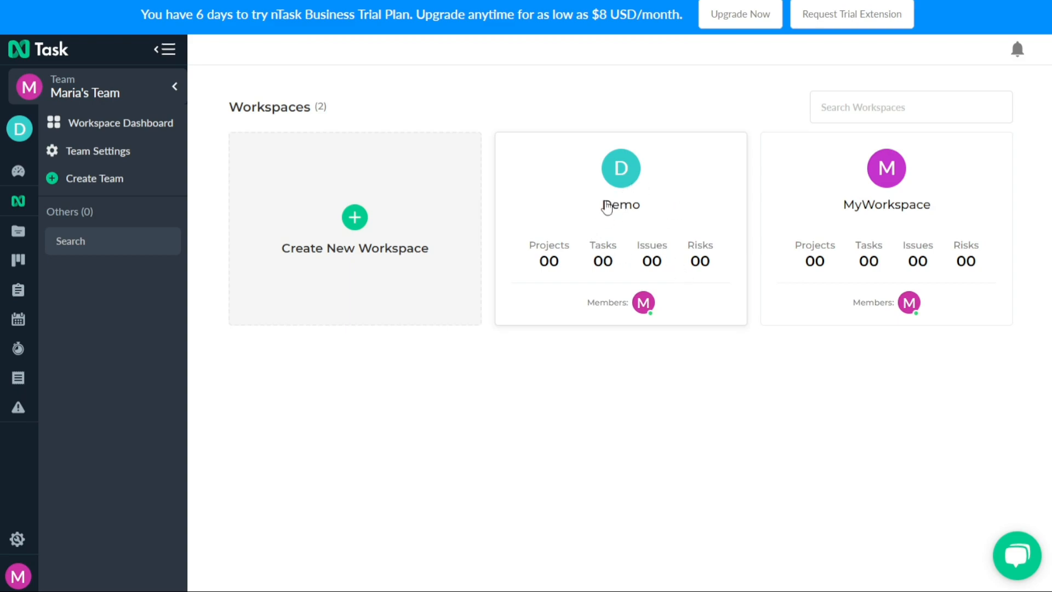
pyautogui.click(17, 130)
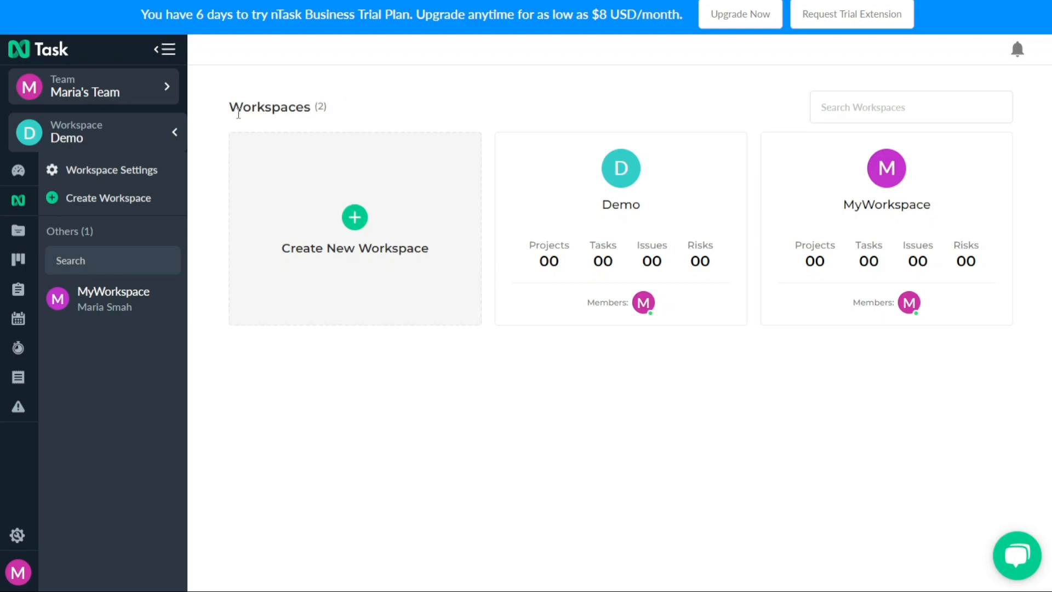
pyautogui.click(624, 218)
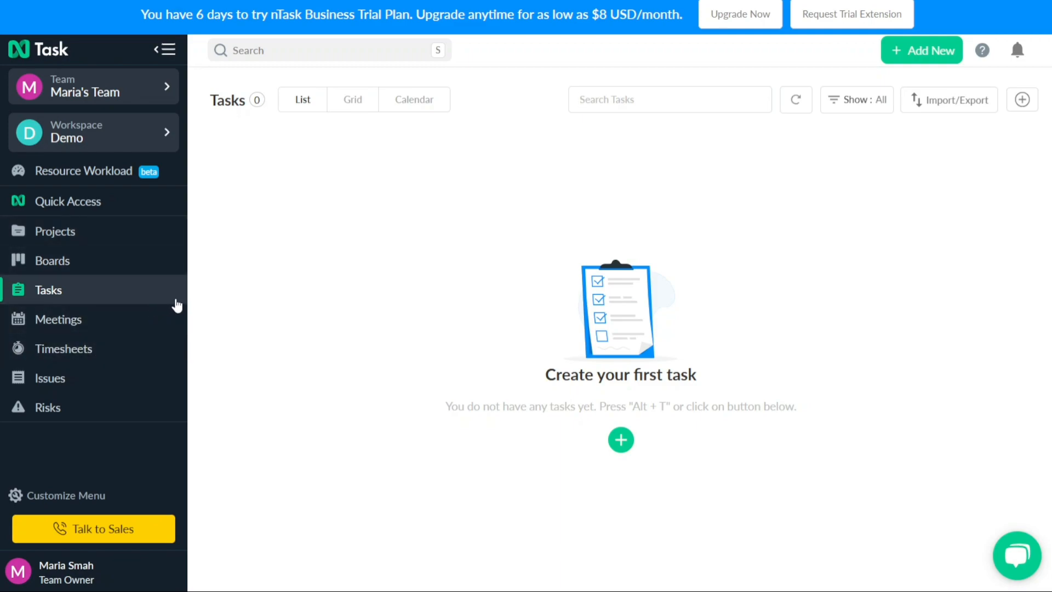
# - Start a new task titled "Demo Task" and assign it to the team owner
pyautogui.click(940, 50)
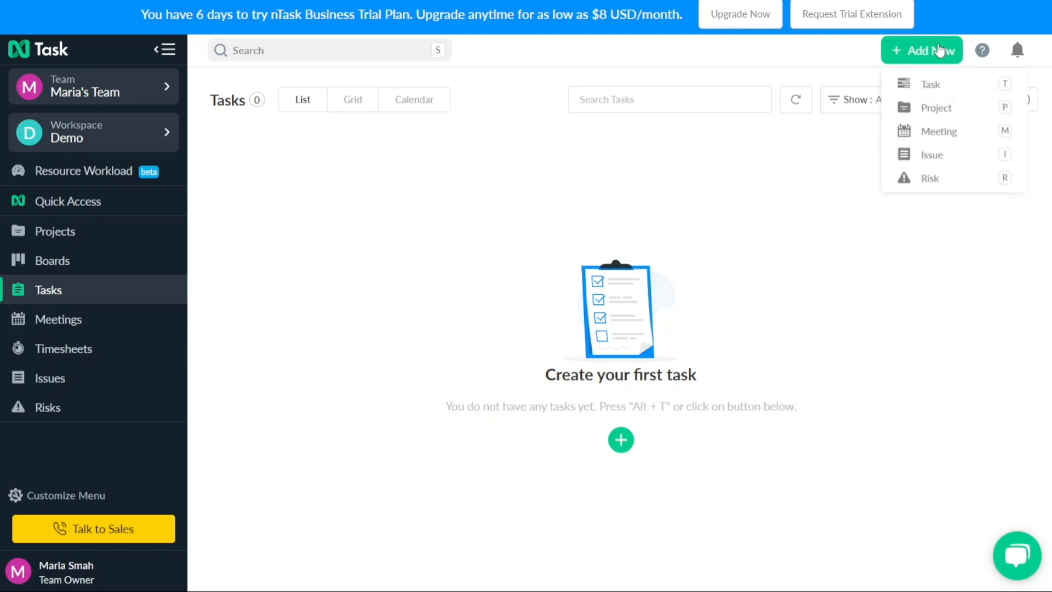
pyautogui.click(927, 87)
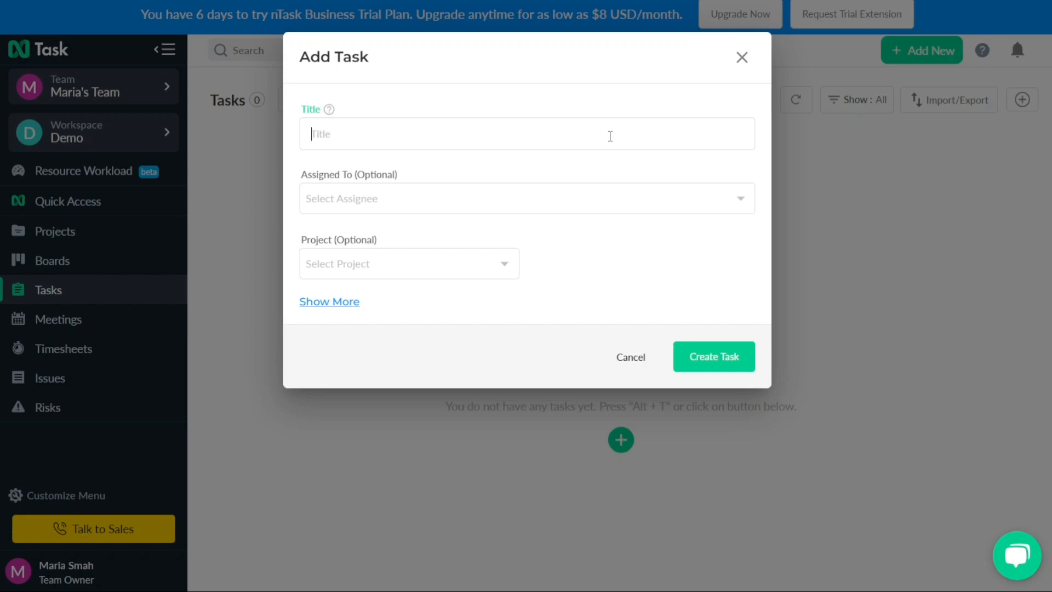
pyautogui.write('Demo Task')
pyautogui.click(557, 206)
pyautogui.click(491, 238)
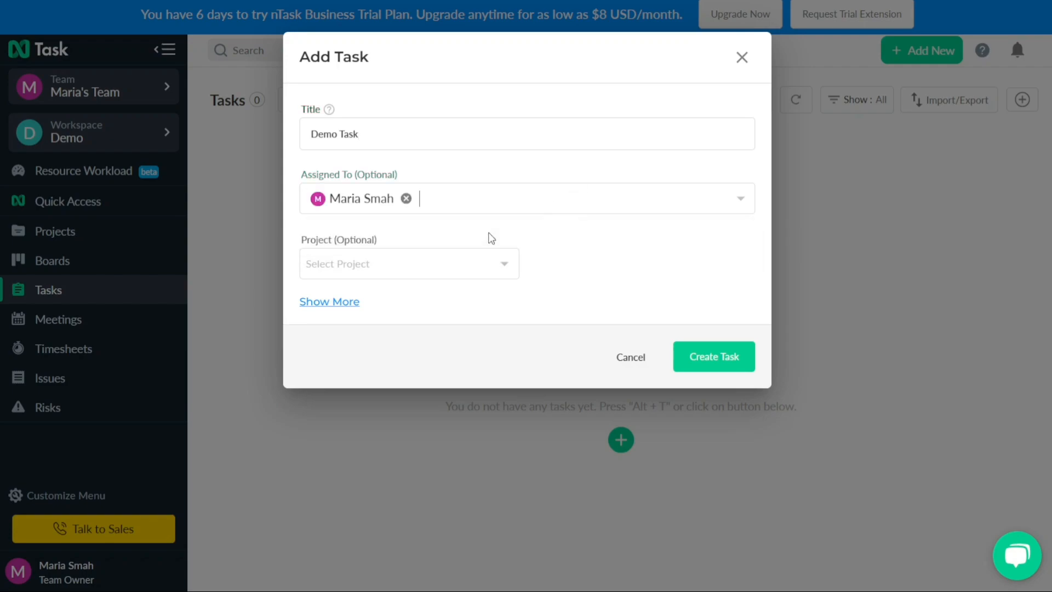
# - Reveal the additional task fields, set the priority to High and create the task
pyautogui.click(339, 307)
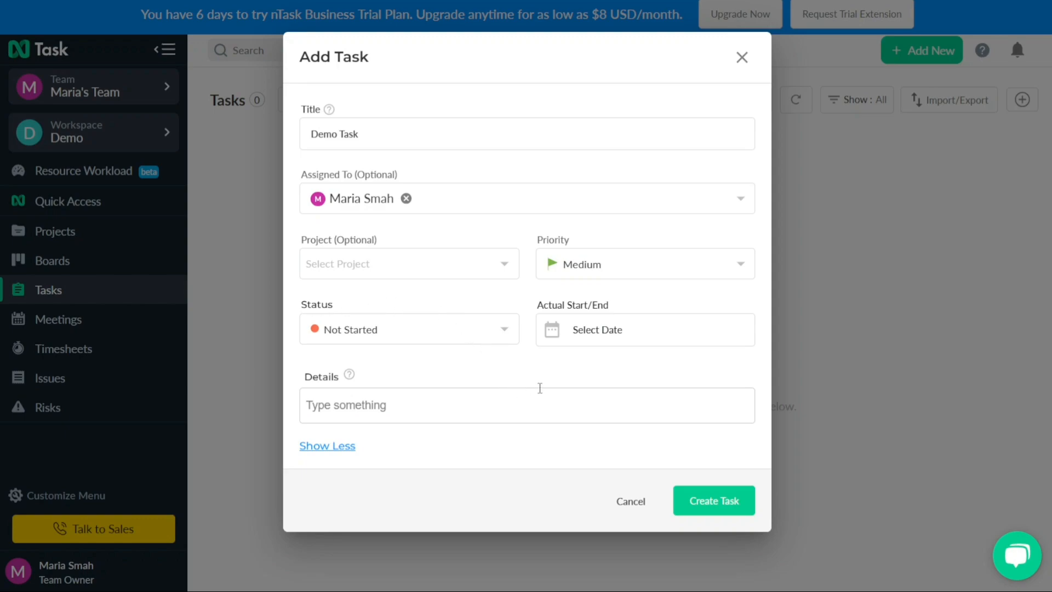
pyautogui.click(573, 273)
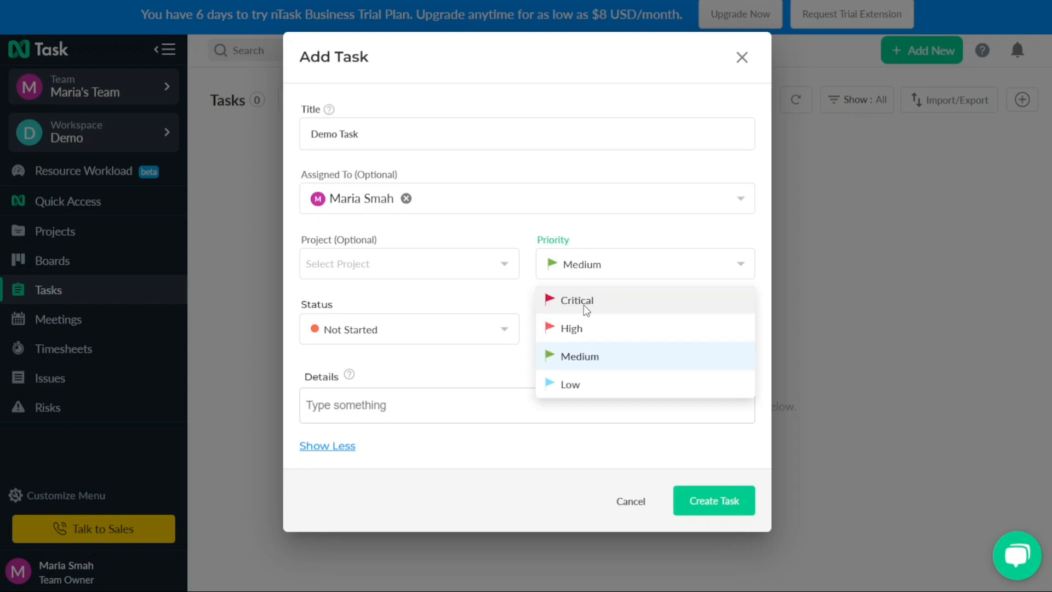
pyautogui.click(584, 327)
pyautogui.click(492, 339)
pyautogui.click(493, 339)
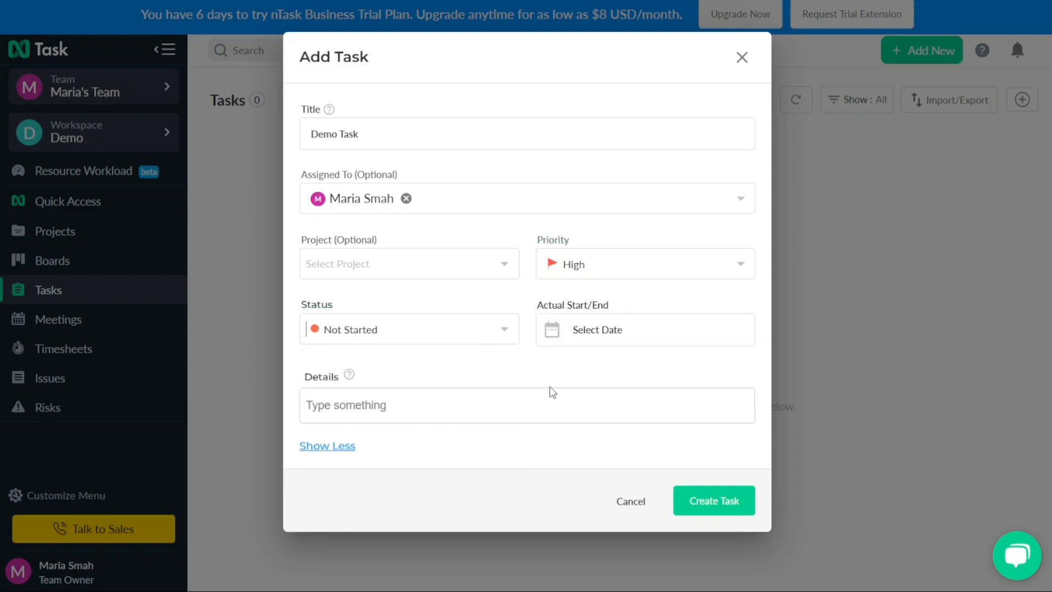
pyautogui.click(733, 502)
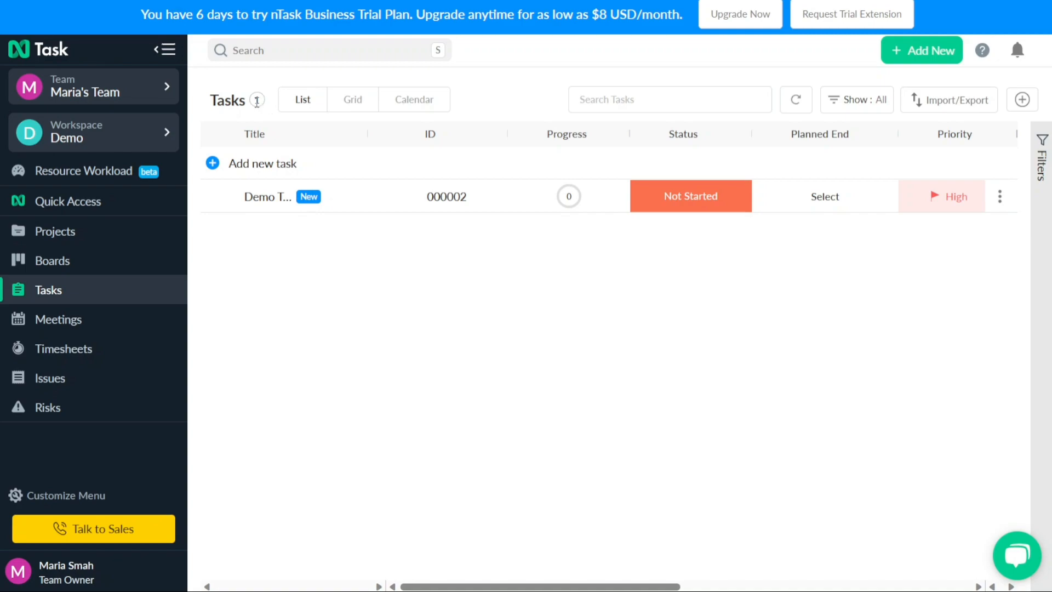
# - View the workspace's tasks as a grid and as a calendar, and return to the list view
pyautogui.click(345, 105)
pyautogui.click(404, 101)
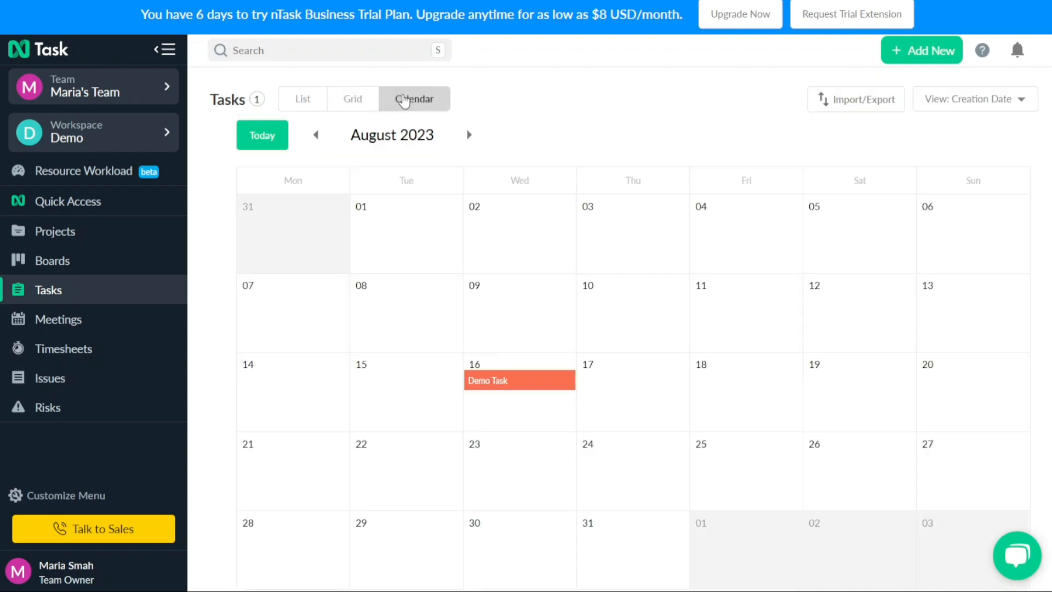
pyautogui.click(309, 104)
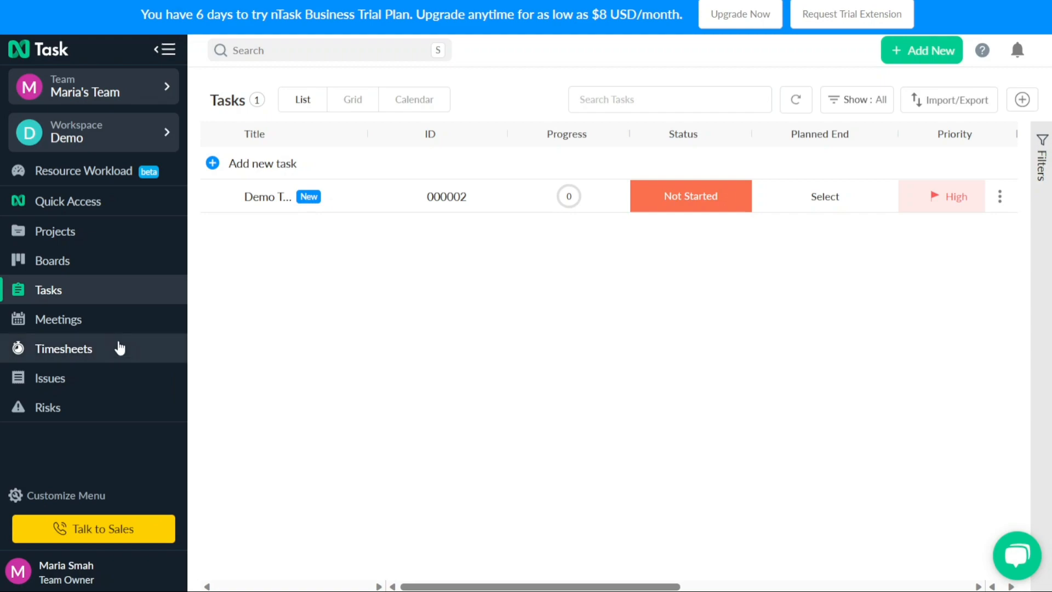
# - Start a new meeting titled "Demo Meeting" and set its date to Aug 17, 2023
pyautogui.click(105, 324)
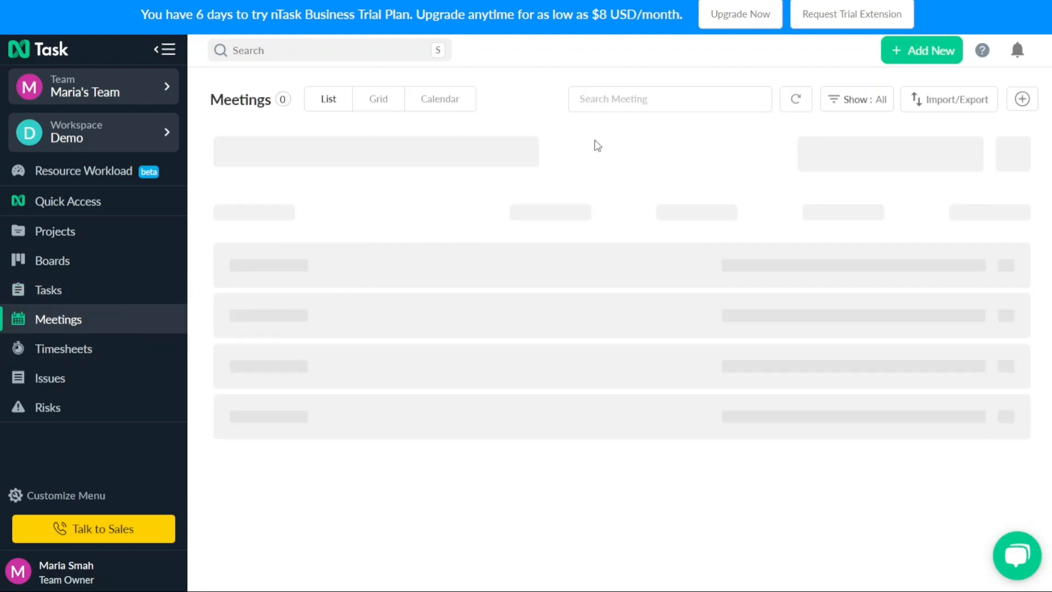
pyautogui.click(722, 95)
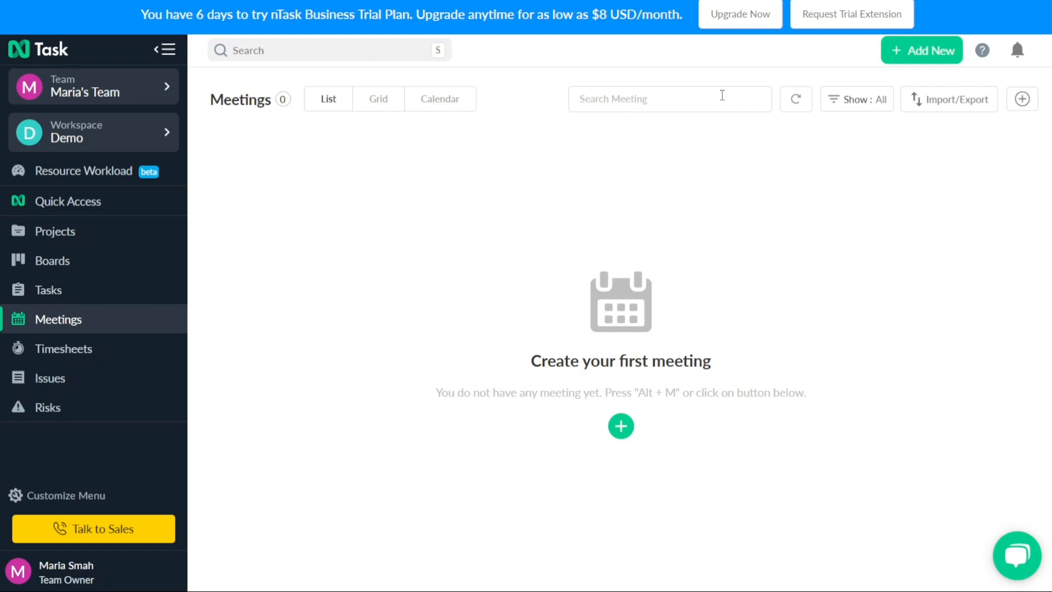
pyautogui.click(920, 53)
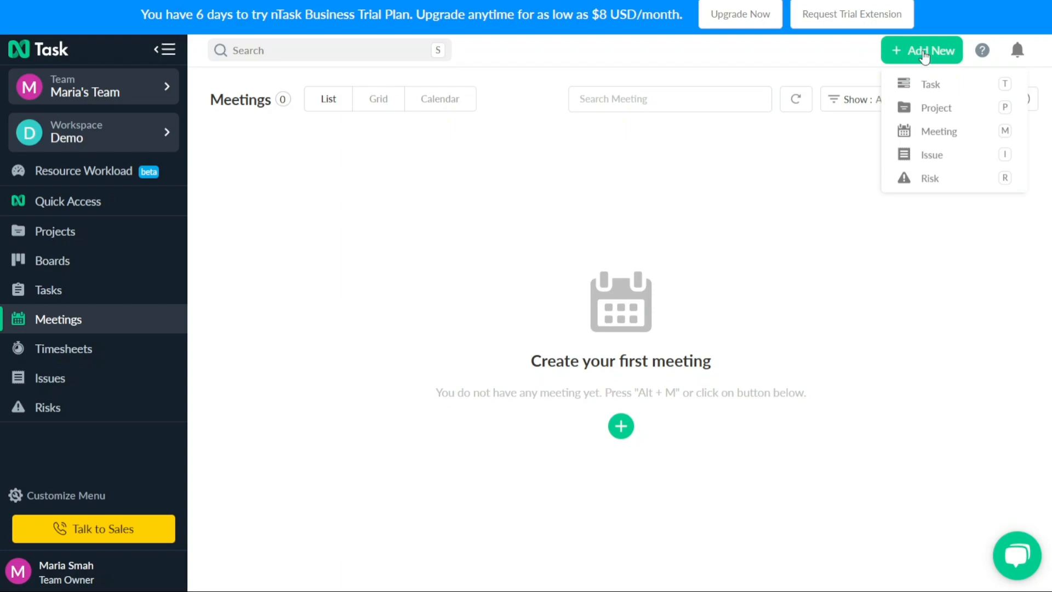
pyautogui.click(944, 140)
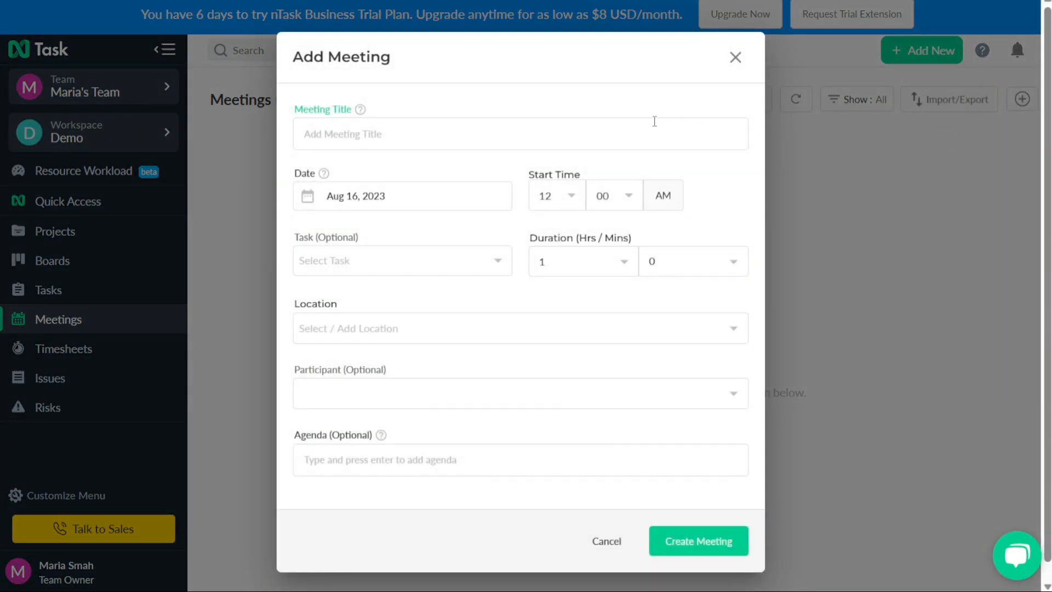
pyautogui.write('Demo Meeting')
pyautogui.click(336, 206)
pyautogui.click(441, 328)
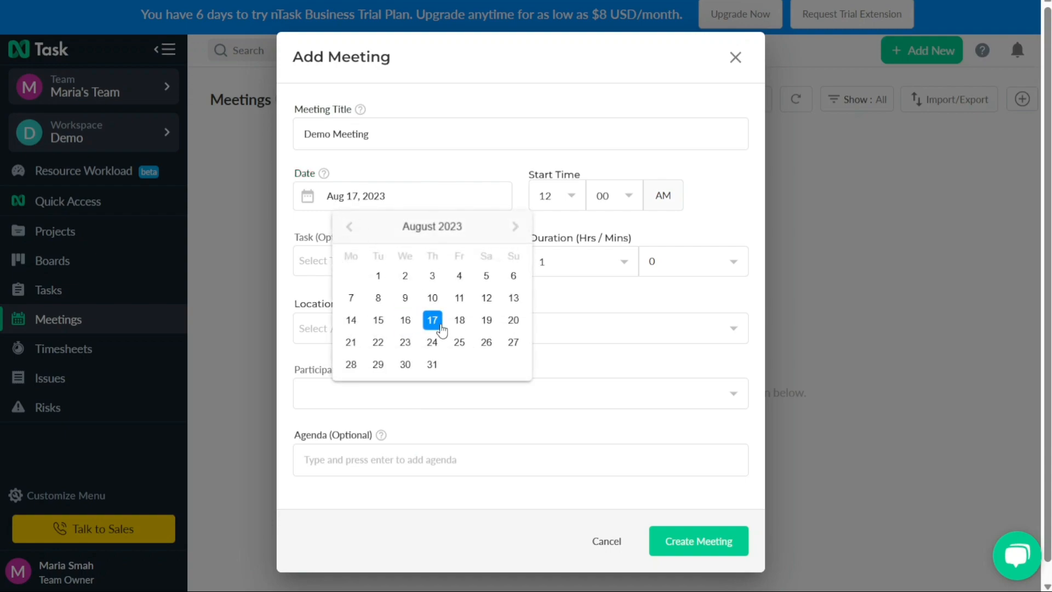
pyautogui.click(705, 207)
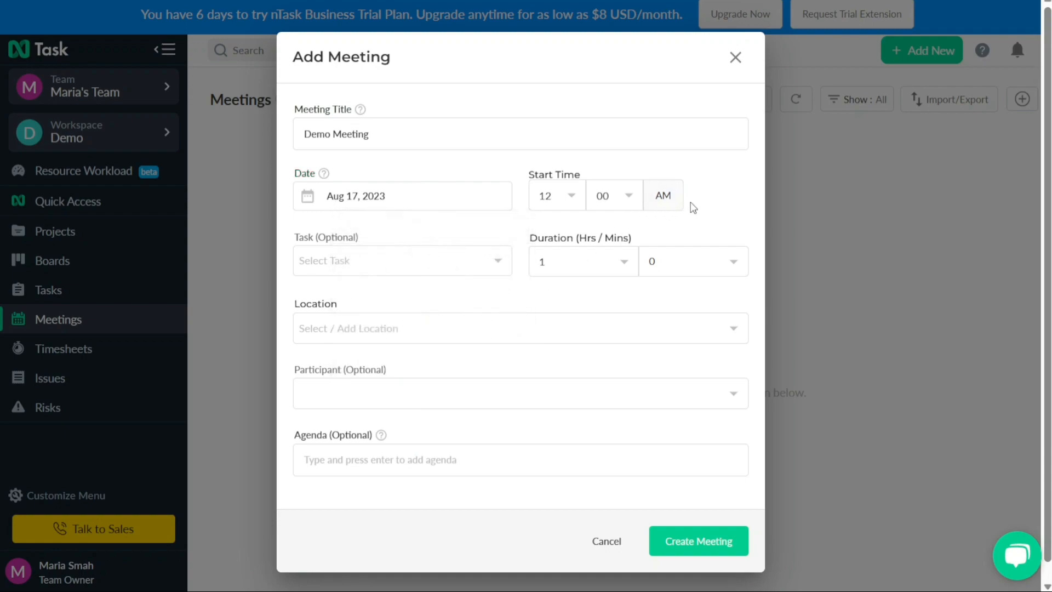
# - Link the new meeting to Demo Task and set the minutes of its duration to 5
pyautogui.click(442, 270)
pyautogui.click(412, 298)
pyautogui.click(656, 256)
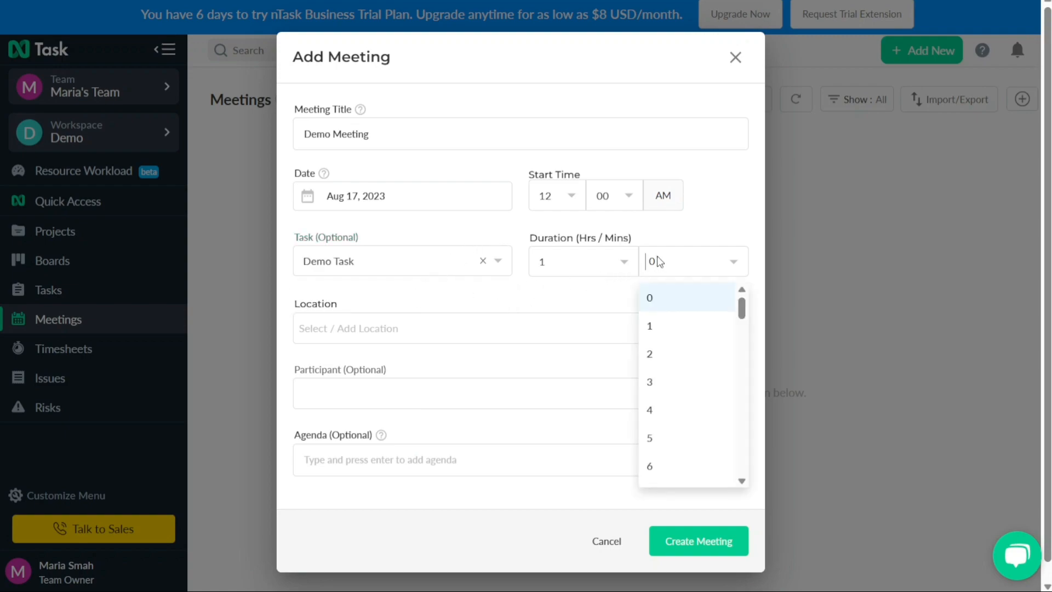
pyautogui.click(667, 435)
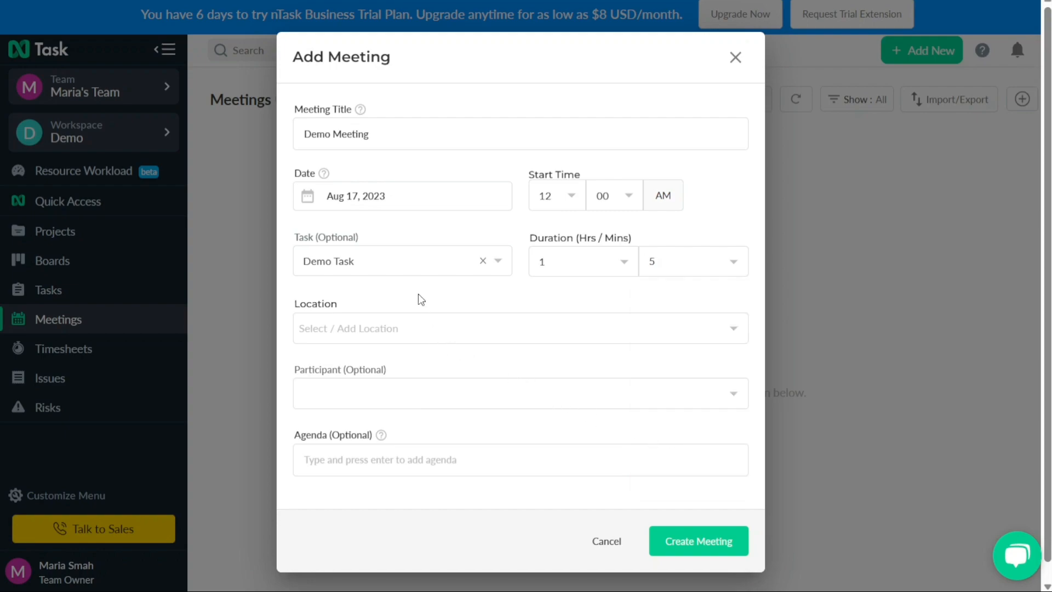
# - Check the location, participant and agenda fields, leave them empty and create the meeting
pyautogui.click(411, 324)
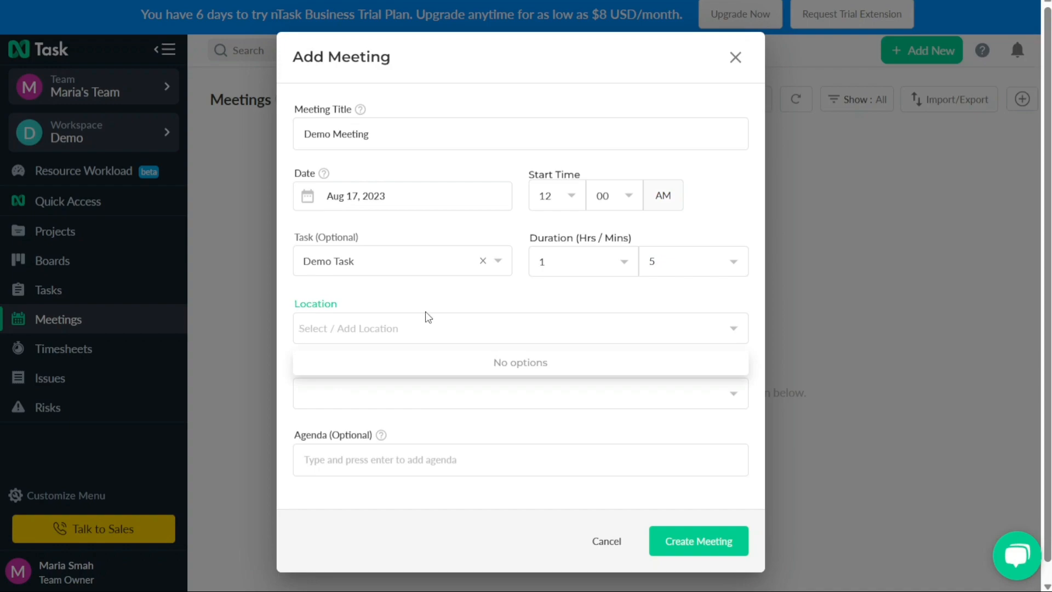
pyautogui.click(441, 299)
pyautogui.click(435, 402)
pyautogui.click(434, 403)
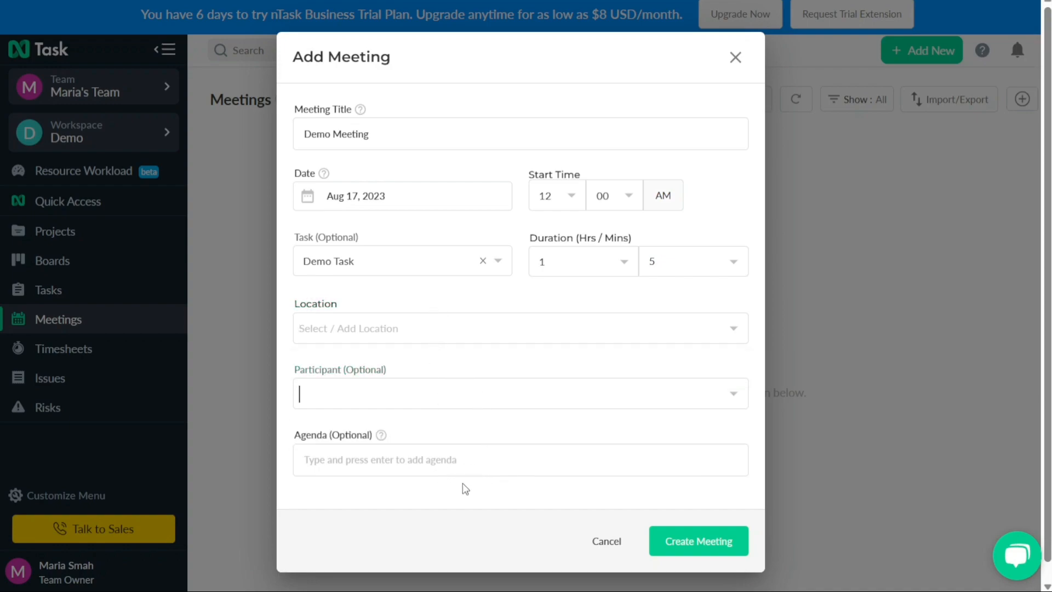
pyautogui.click(442, 469)
pyautogui.click(524, 495)
pyautogui.click(703, 547)
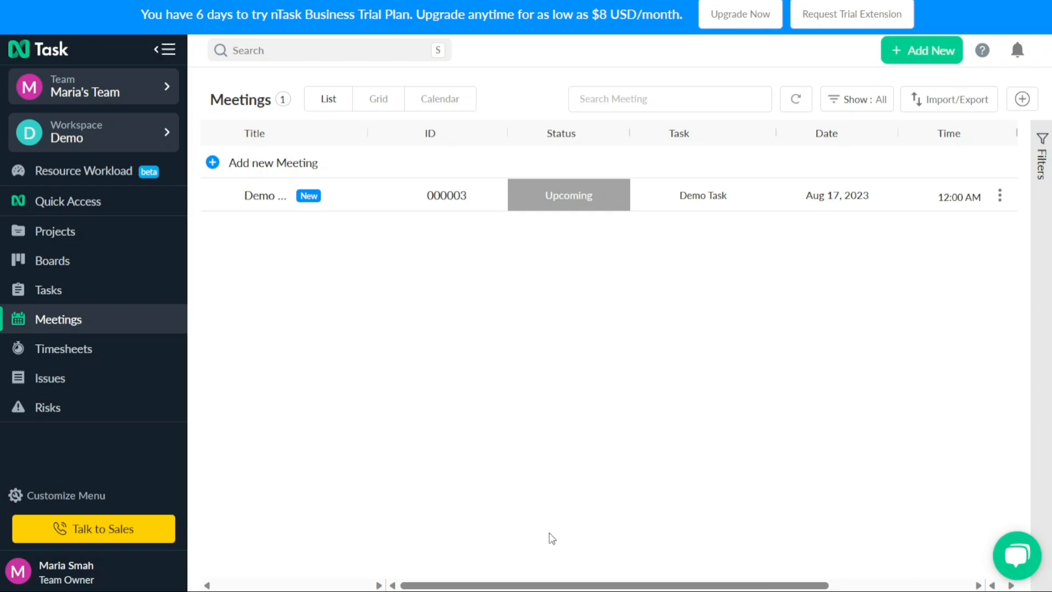
# - Mark Demo Meeting as a favorite and check the favorites in Quick Access
pyautogui.moveTo(543, 587)
pyautogui.mouseDown()
pyautogui.moveTo(782, 556)
pyautogui.moveTo(548, 581)
pyautogui.mouseUp()
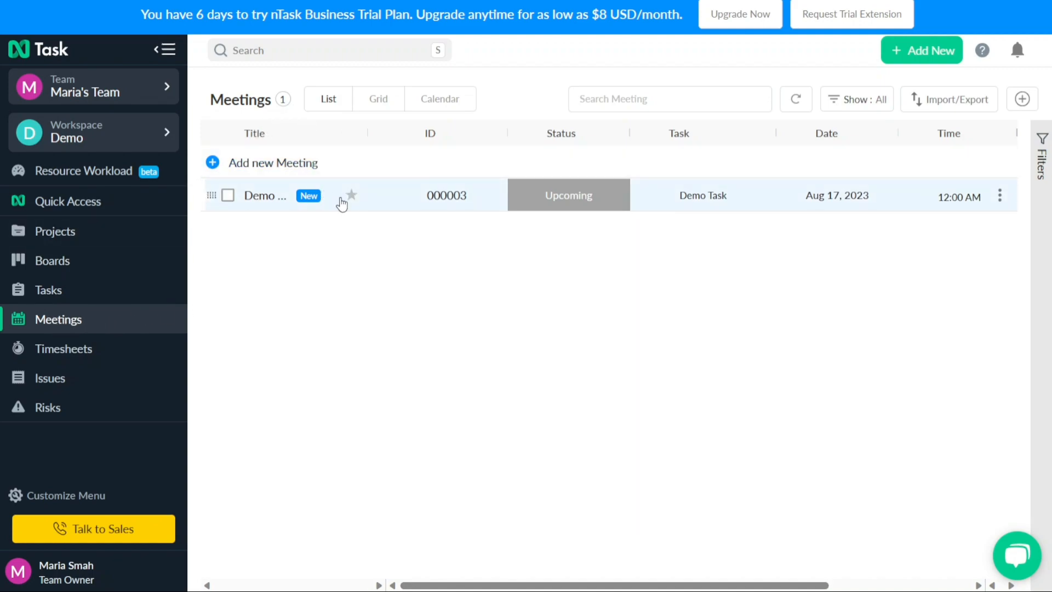
pyautogui.click(351, 195)
pyautogui.click(112, 206)
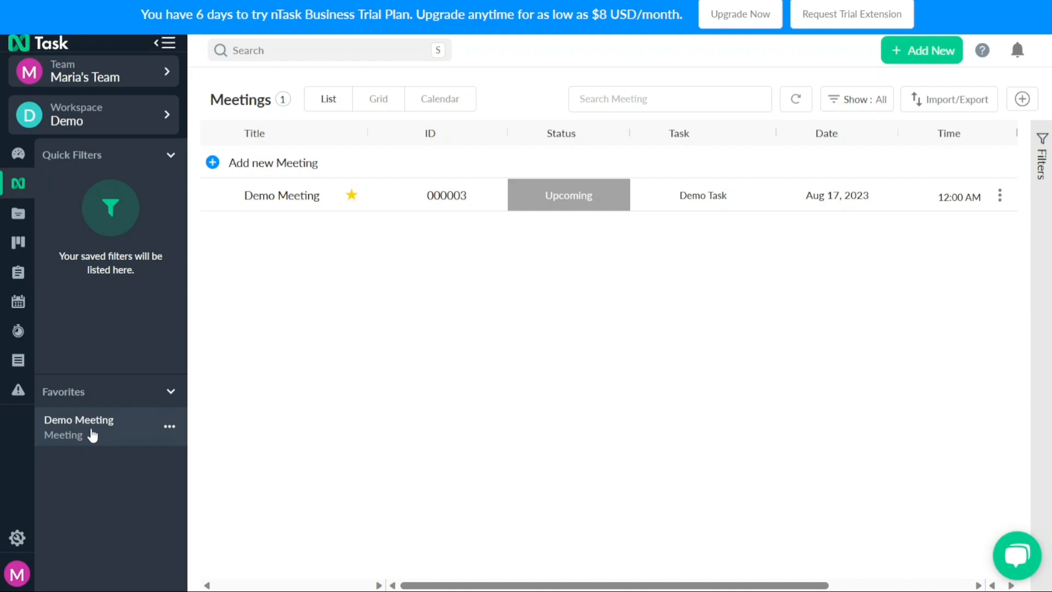
pyautogui.click(18, 183)
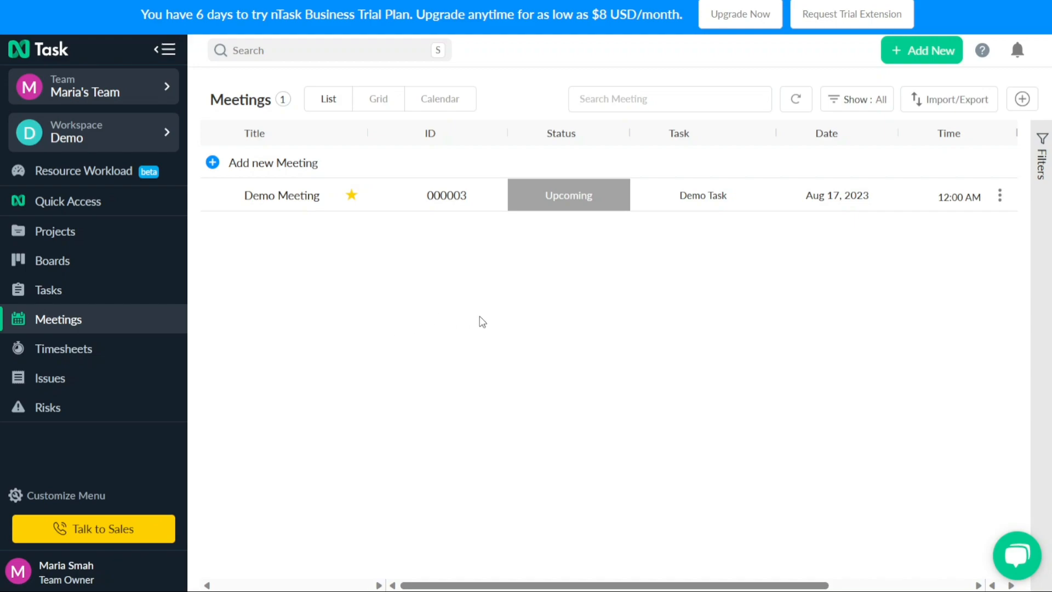
# - Go to the team's workspace dashboard and open the tasks of the Demo workspace
pyautogui.click(107, 92)
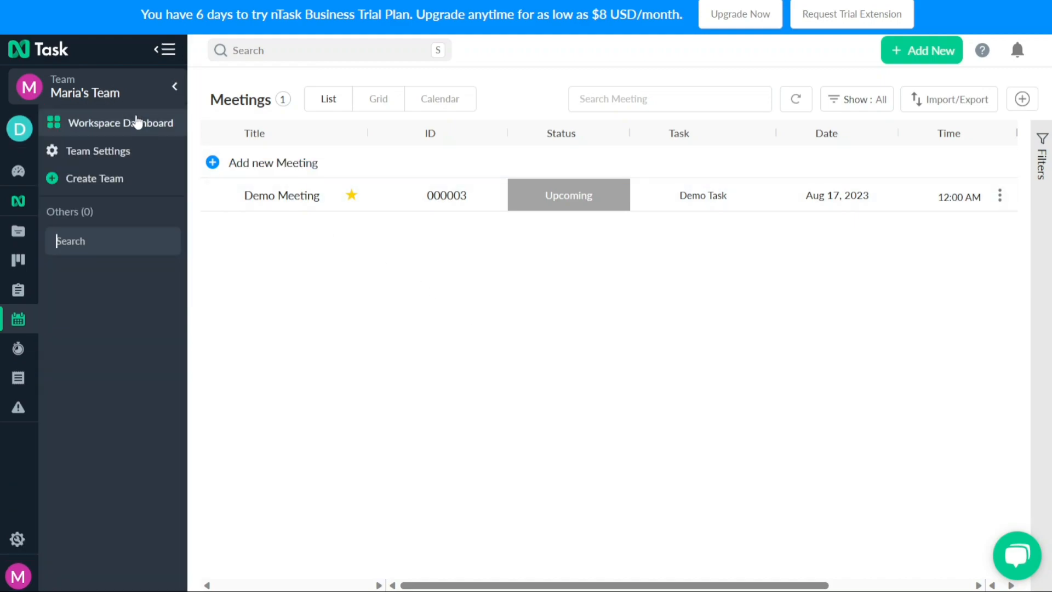
pyautogui.click(136, 122)
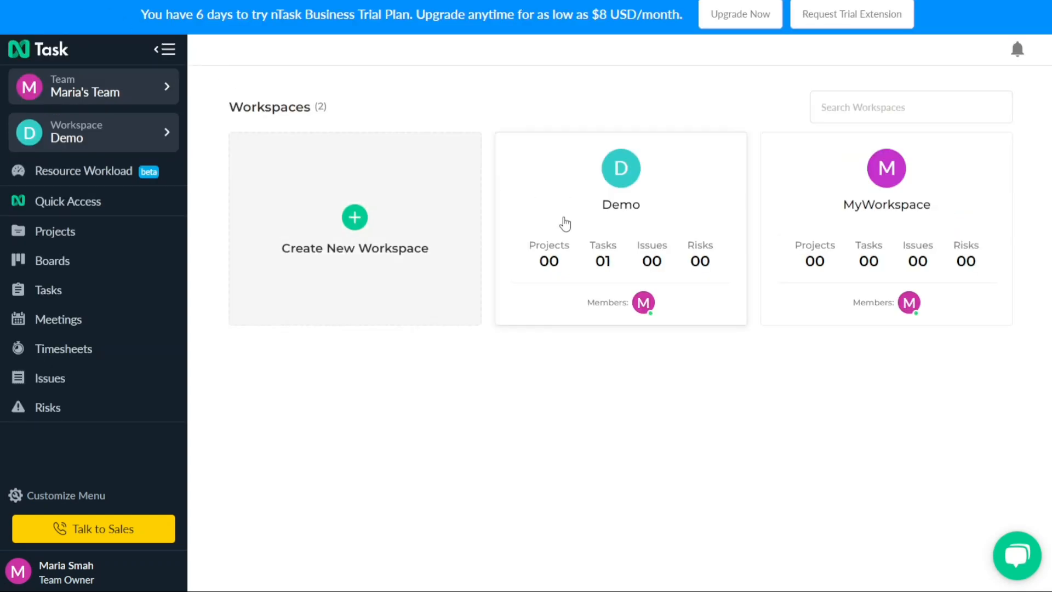
pyautogui.click(602, 268)
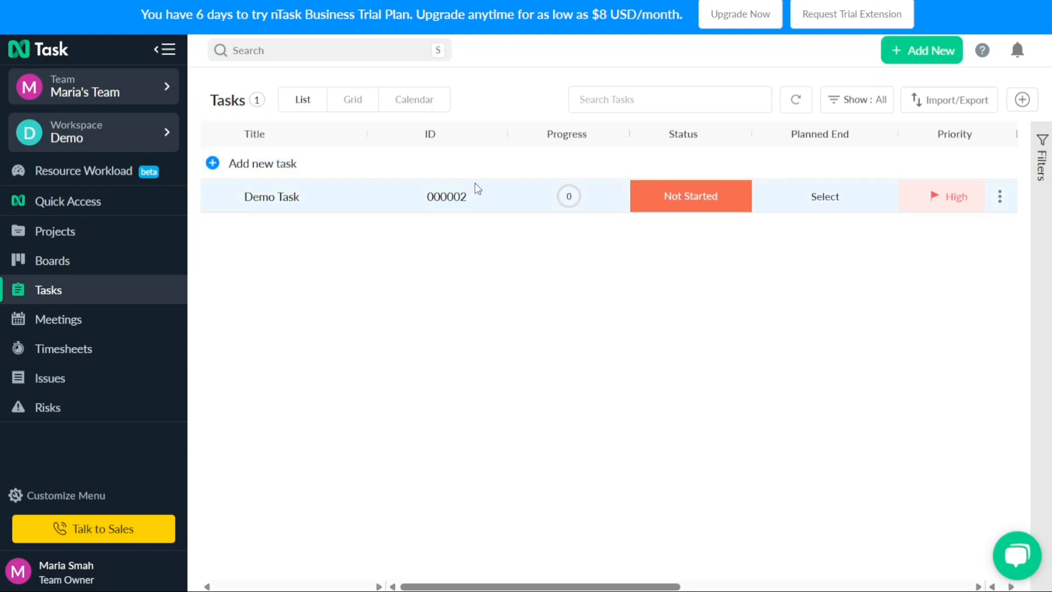
# - Delete Demo Task from the Demo workspace's task list
pyautogui.click(1000, 197)
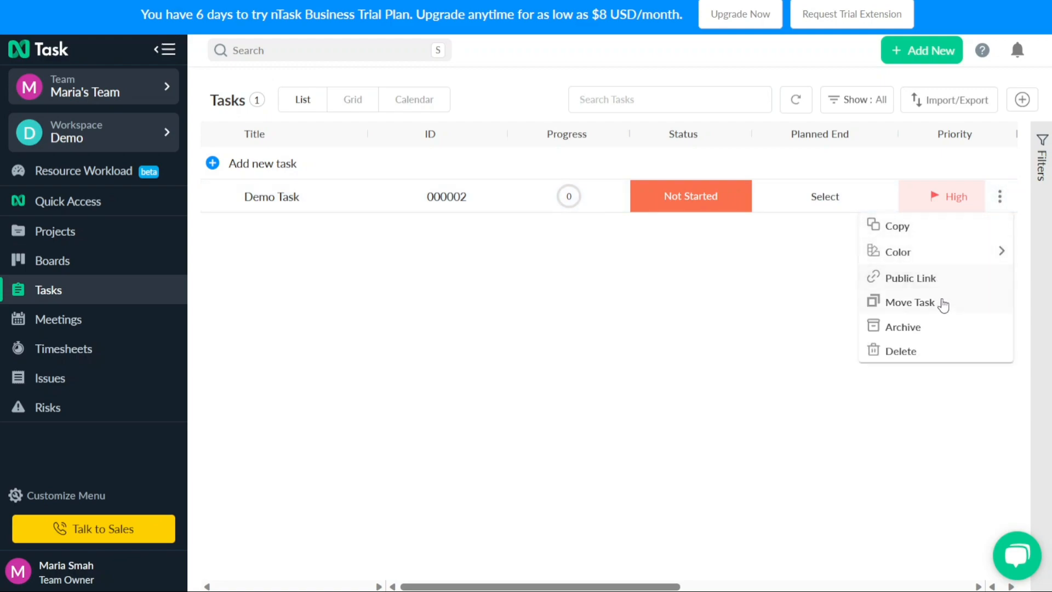
pyautogui.click(891, 354)
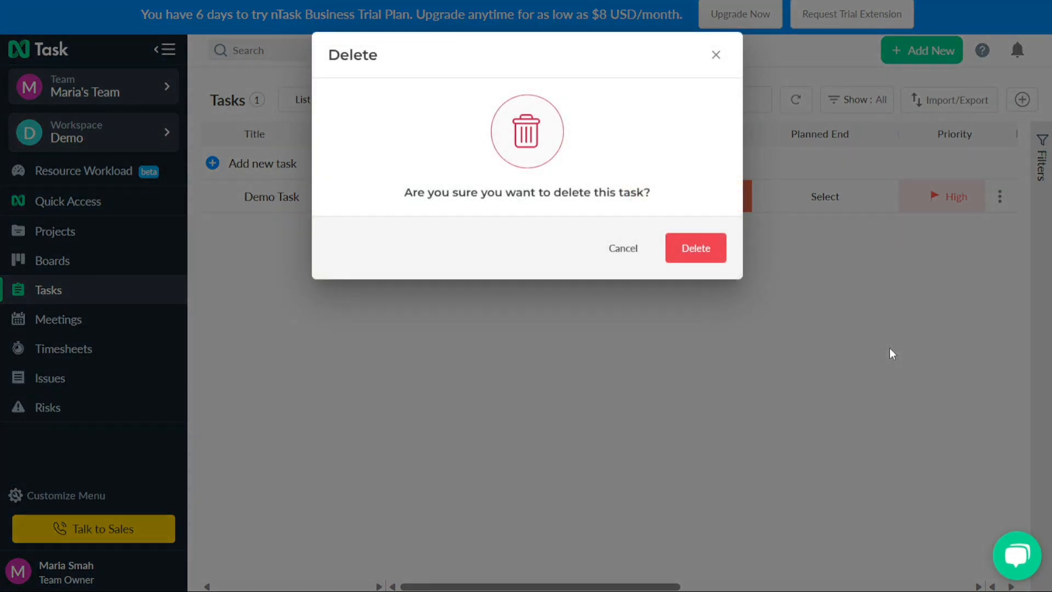
pyautogui.click(697, 247)
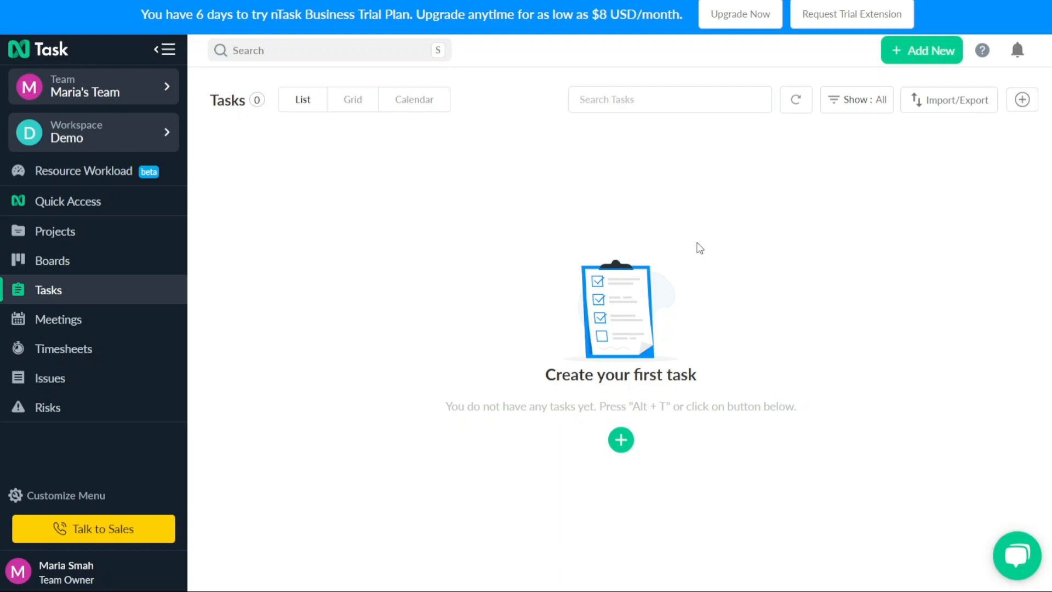
# - Start a new project in the Demo workspace
pyautogui.click(922, 45)
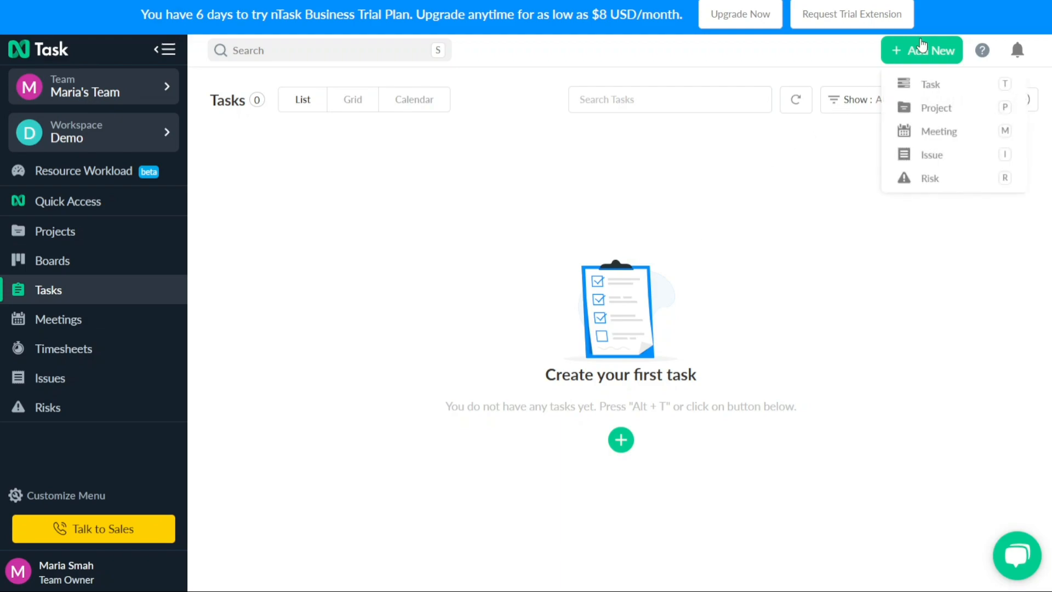
pyautogui.click(915, 107)
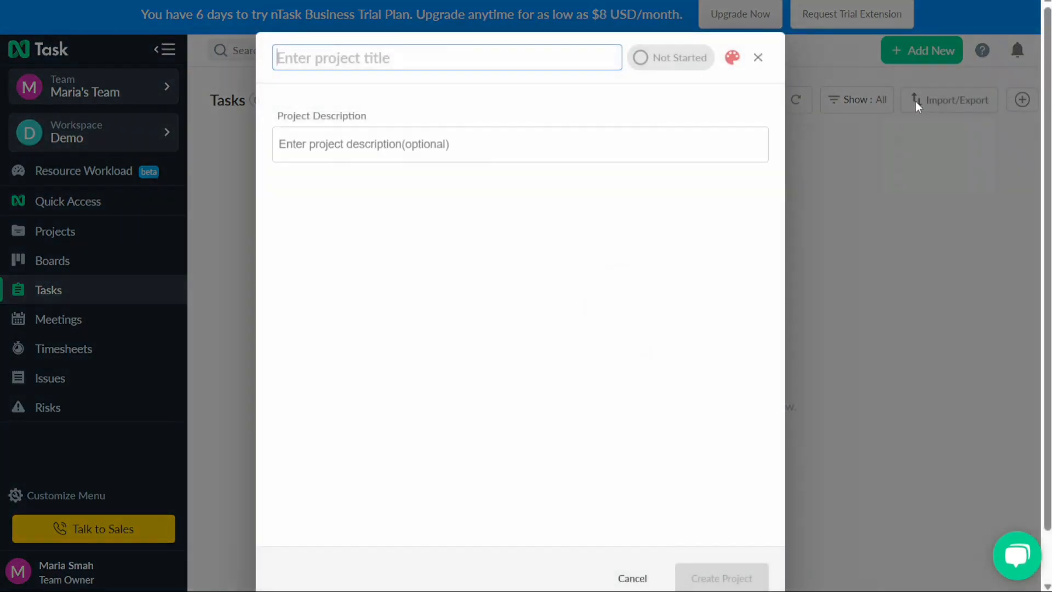